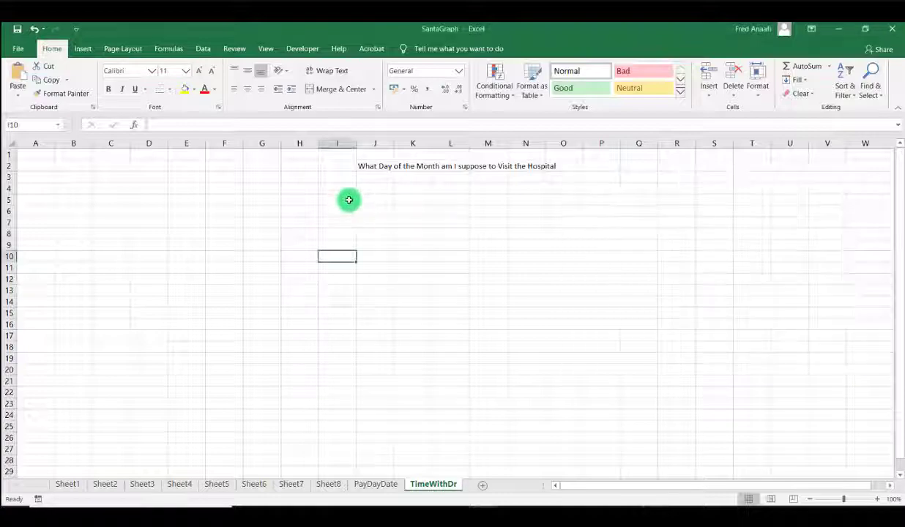
Enter =DATE(2020,ROW(1:12),7) in cell I5 so it displays 07/01/2020
{"action": "left_click", "coordinate": [347, 199]}
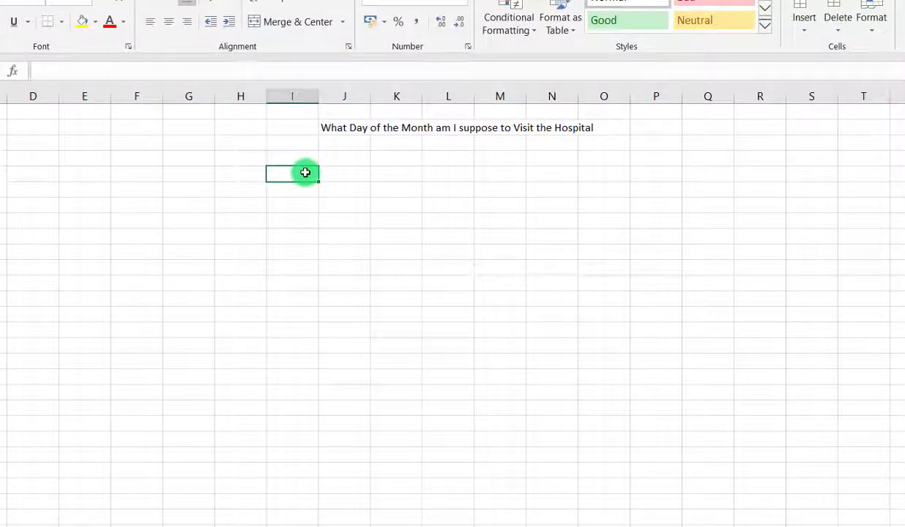
{"action": "type", "text": "+"}
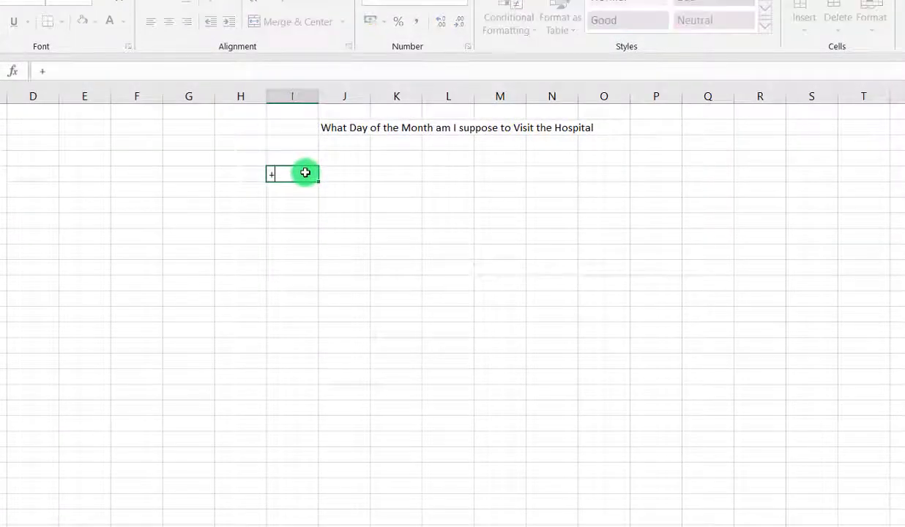
{"action": "key", "text": "BackSpace"}
{"action": "type", "text": "=date"}
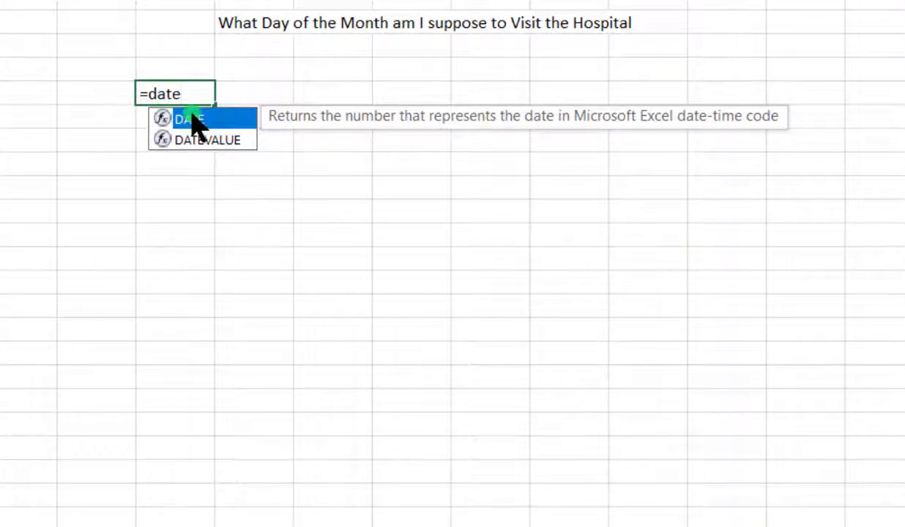
{"action": "double_click", "coordinate": [193, 117]}
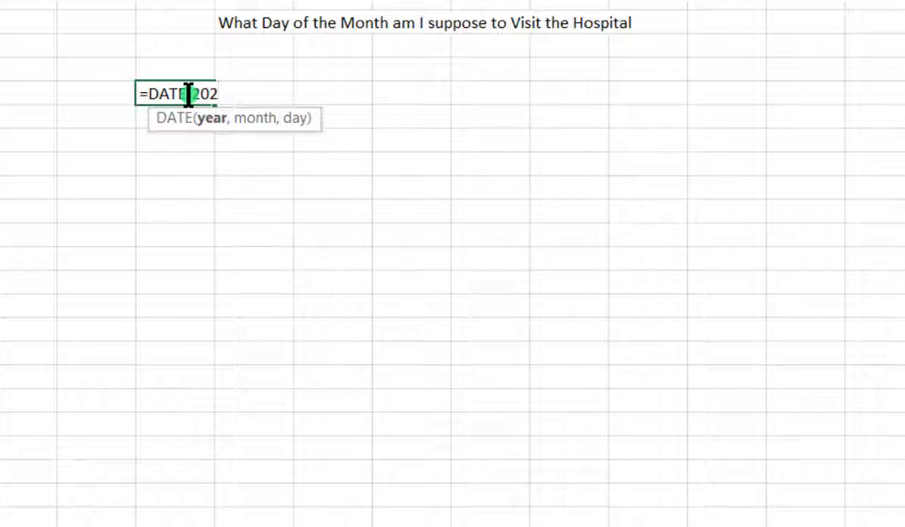
{"action": "type", "text": "2020,"}
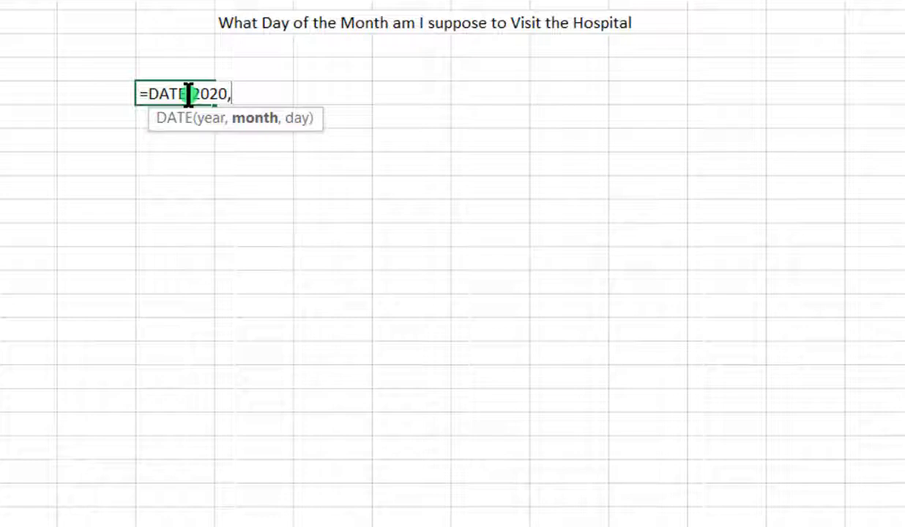
{"action": "type", "text": "RO"}
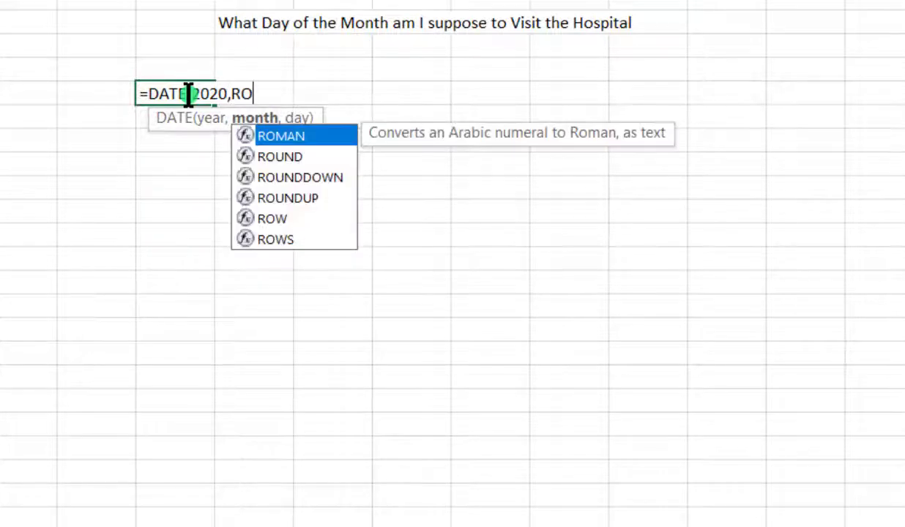
{"action": "type", "text": "w"}
{"action": "key", "text": "BackSpace"}
{"action": "type", "text": "w"}
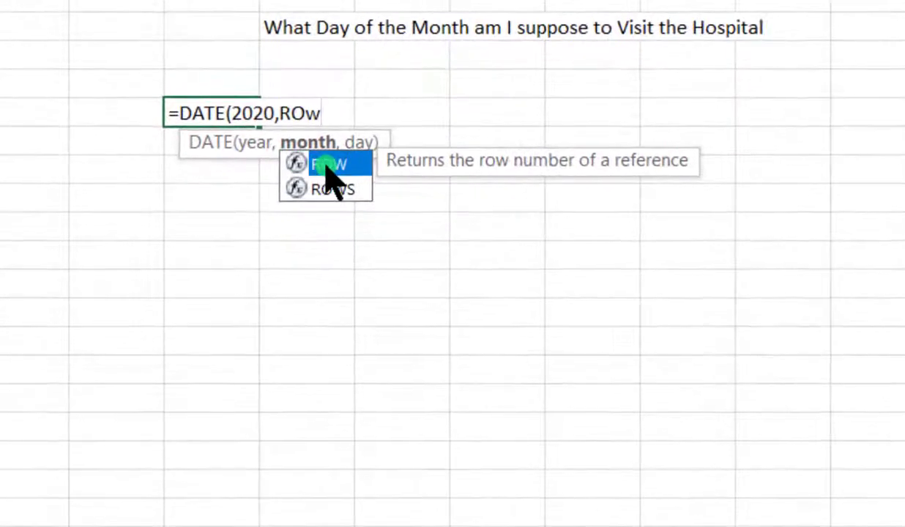
{"action": "double_click", "coordinate": [260, 136]}
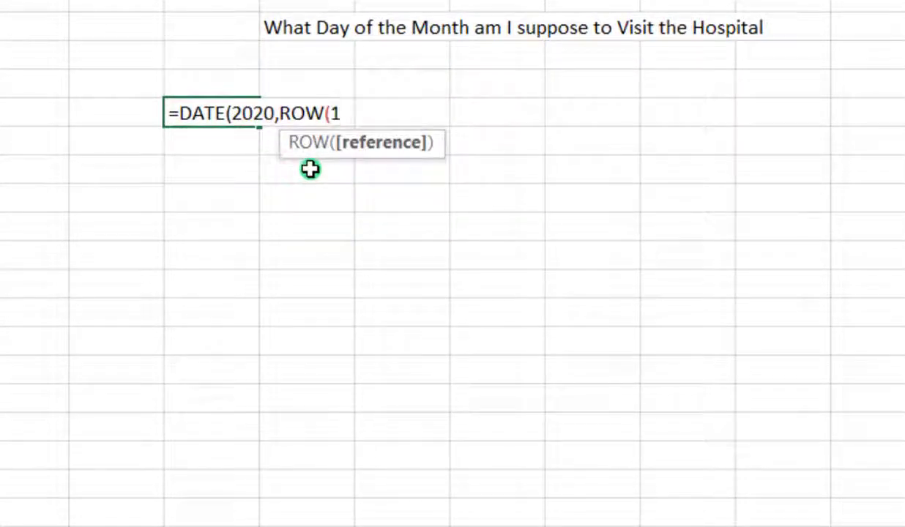
{"action": "type", "text": "1:"}
{"action": "type", "text": "12)"}
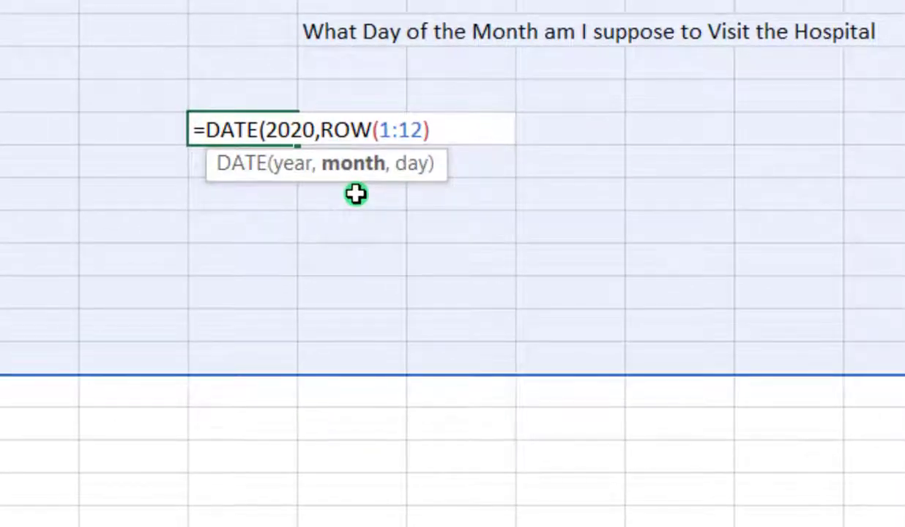
{"action": "type", "text": ","}
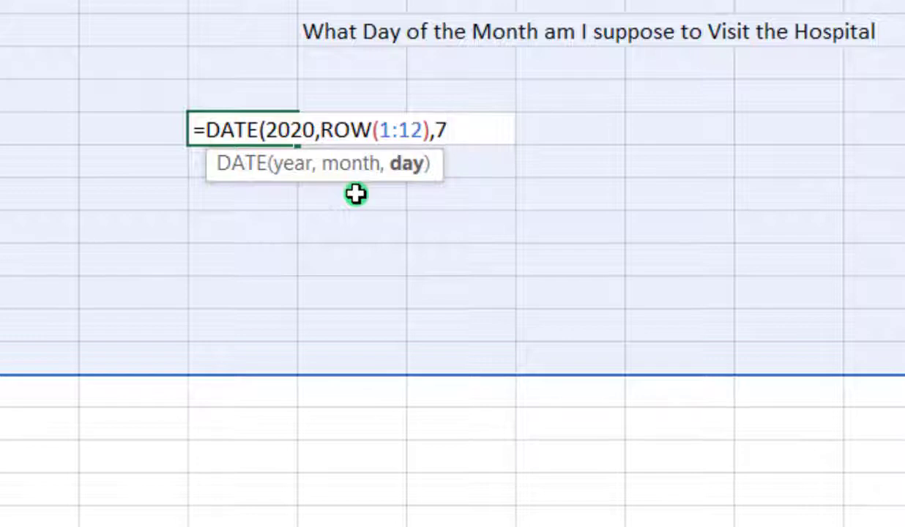
{"action": "type", "text": "7)"}
{"action": "key", "text": "Return"}
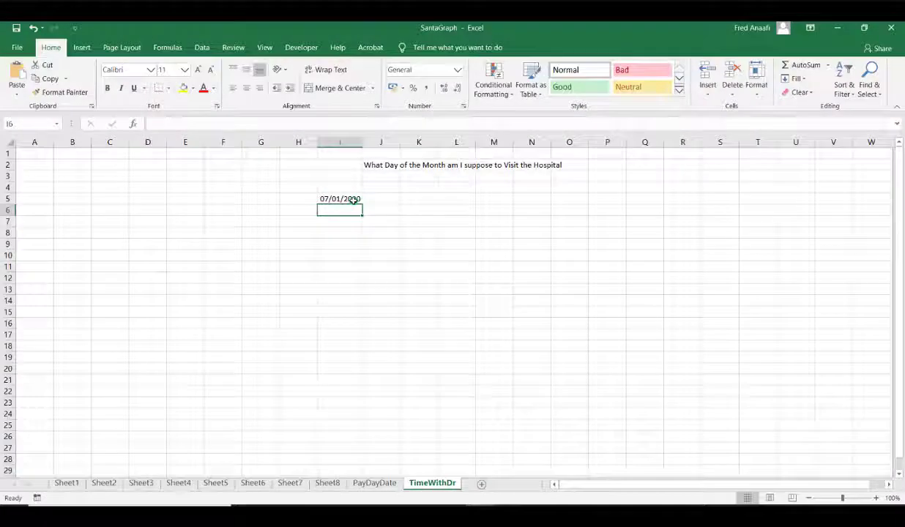
Append -WEEKDAY( to the I5 formula, pasting a copy of DATE(2020,ROW(1:12),7) inside it
{"action": "left_click", "coordinate": [284, 136]}
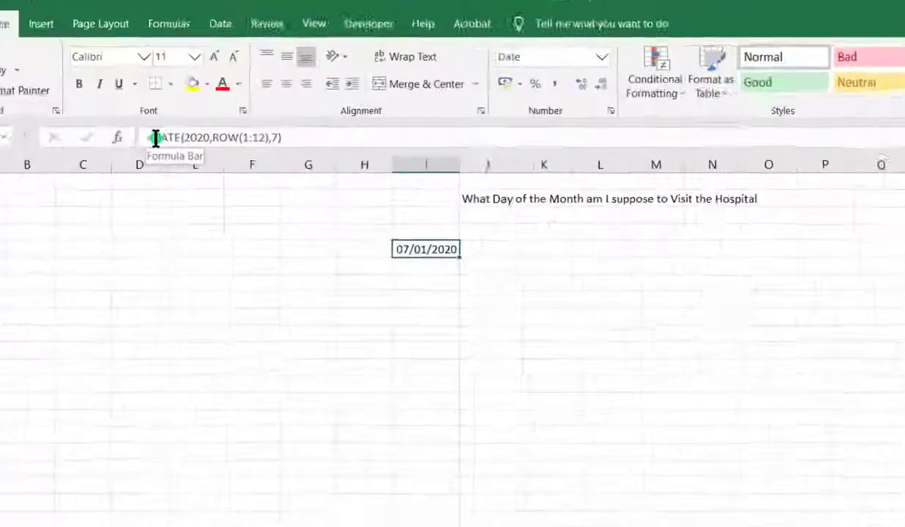
{"action": "left_click", "coordinate": [159, 127]}
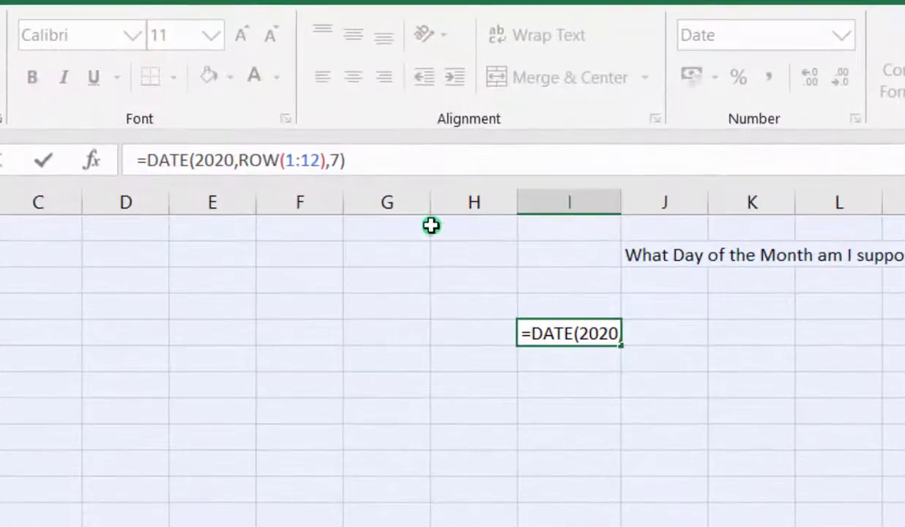
{"action": "left_click", "coordinate": [410, 164]}
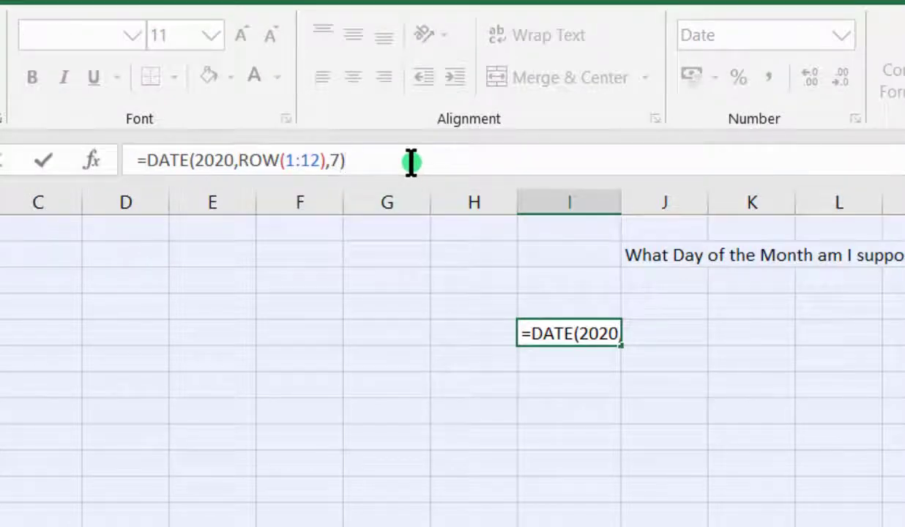
{"action": "type", "text": "-w"}
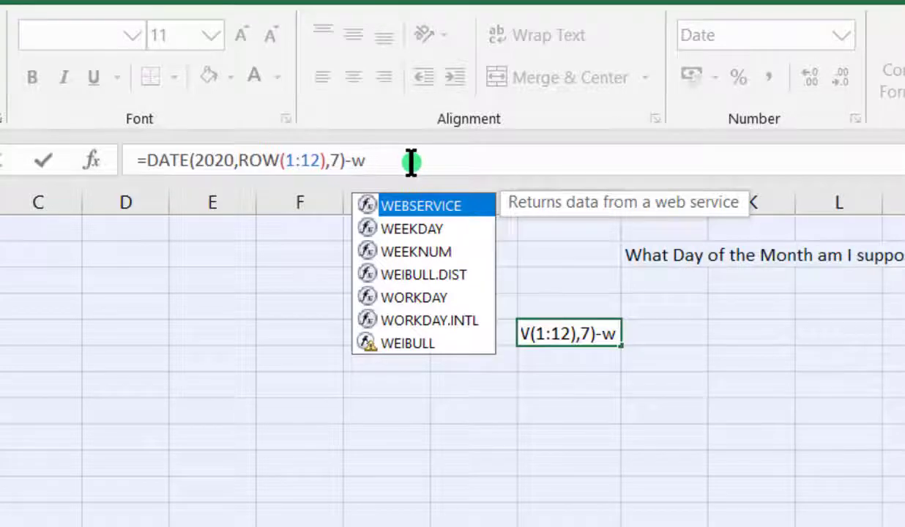
{"action": "double_click", "coordinate": [424, 228]}
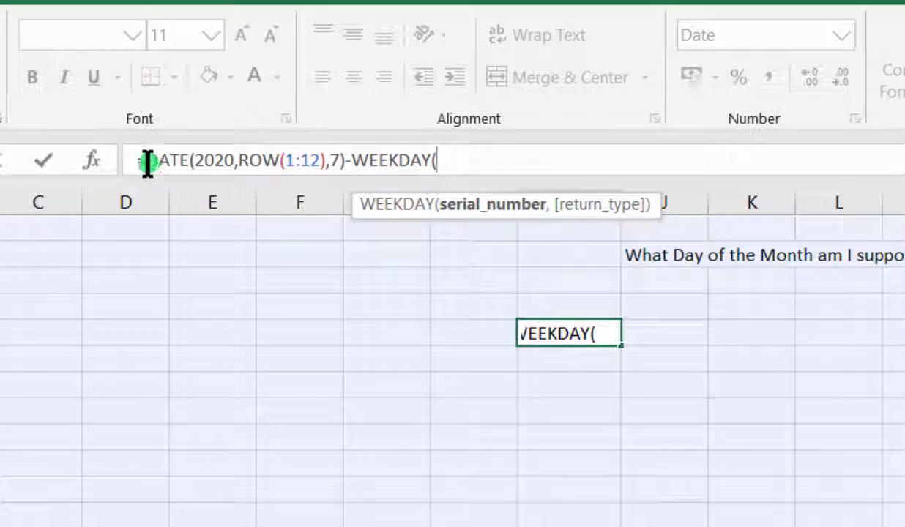
{"action": "left_click_drag", "start_coordinate": [147, 161], "coordinate": [344, 161]}
{"action": "key", "text": "ctrl+c"}
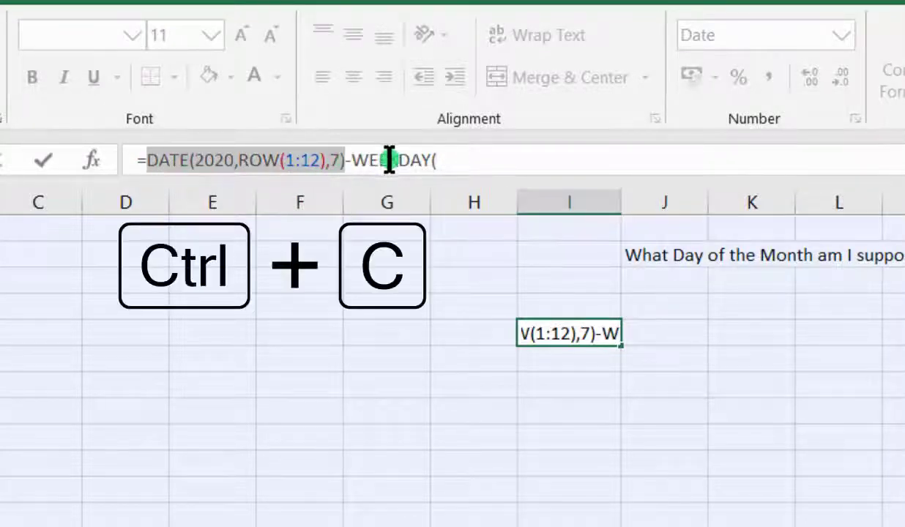
{"action": "left_click", "coordinate": [454, 162]}
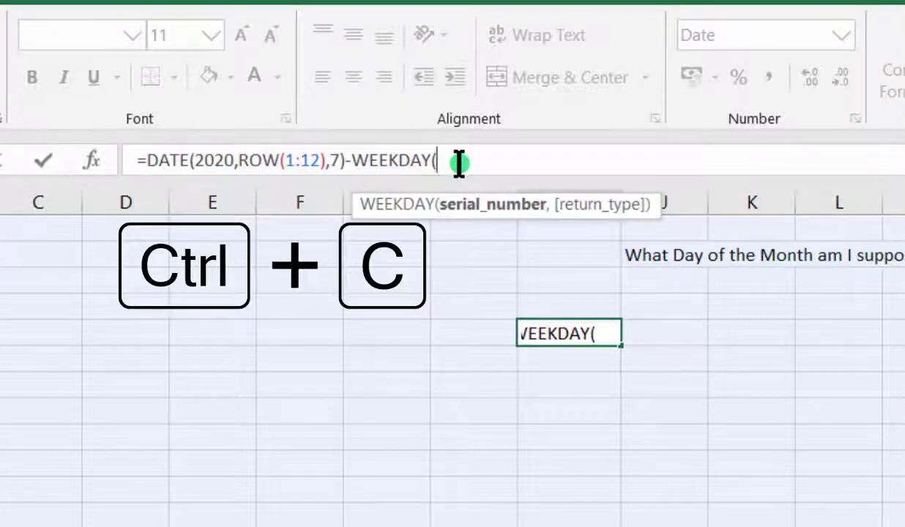
{"action": "key", "text": "ctrl+v"}
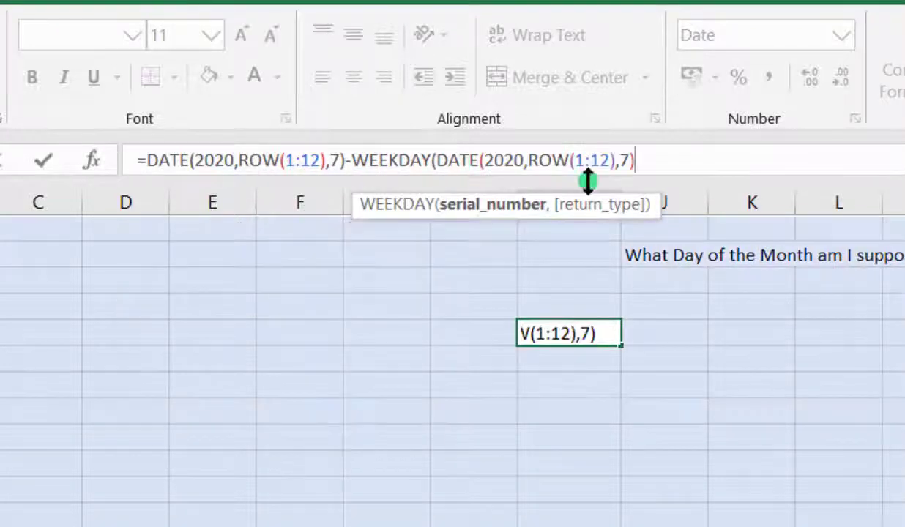
Change the inner day to 1, add -2 and return_type 3, and commit as an array formula
{"action": "left_click", "coordinate": [626, 158]}
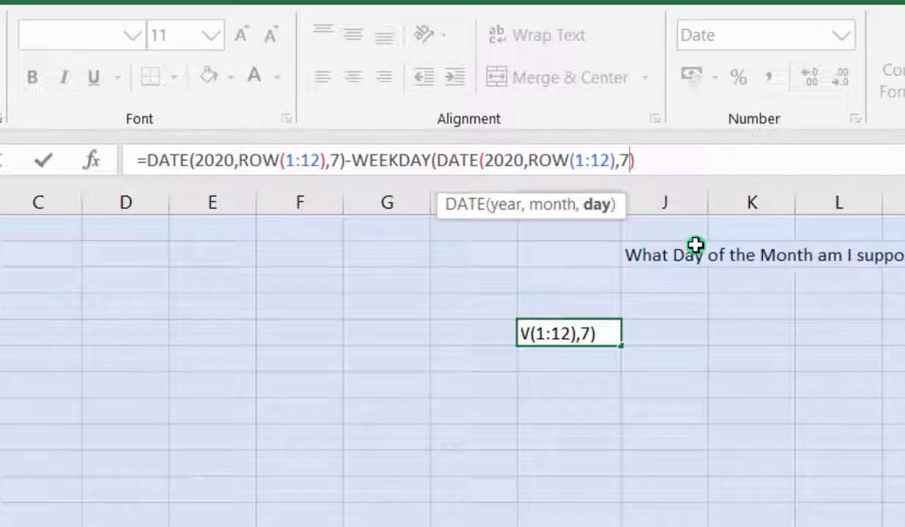
{"action": "key", "text": "BackSpace"}
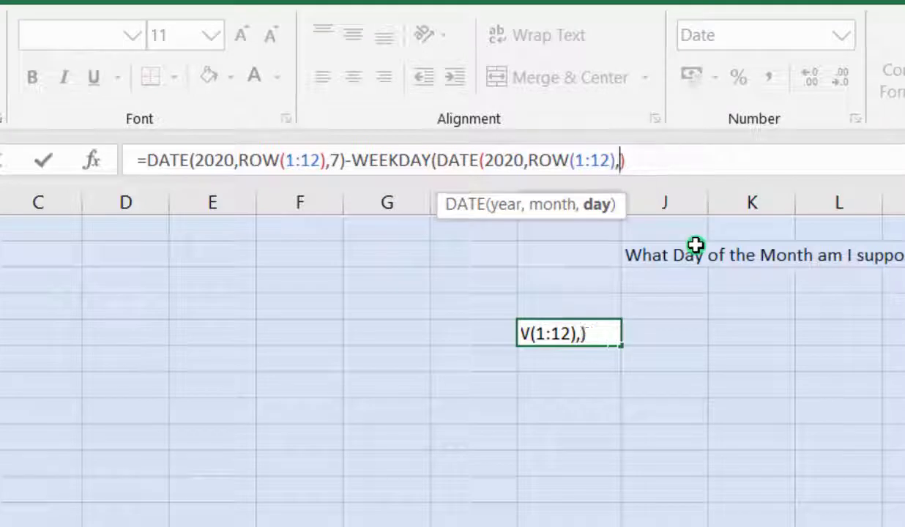
{"action": "type", "text": "1"}
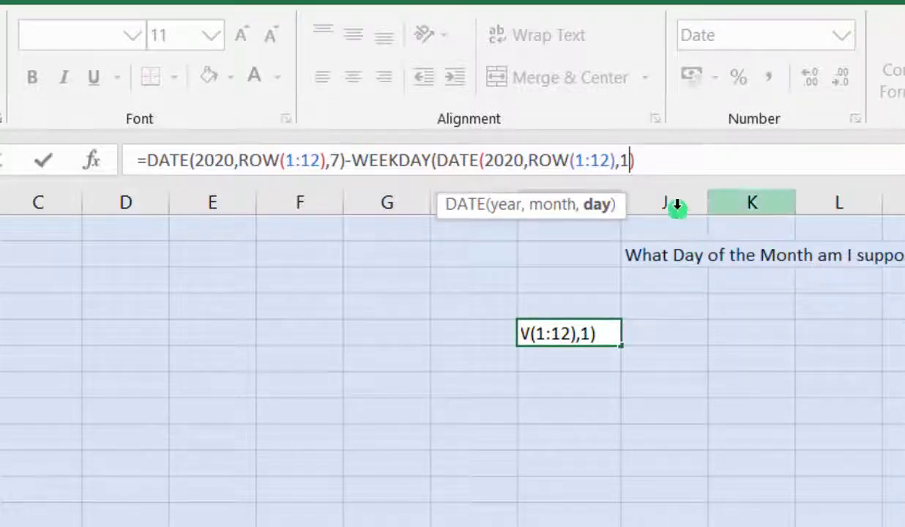
{"action": "left_click", "coordinate": [665, 169]}
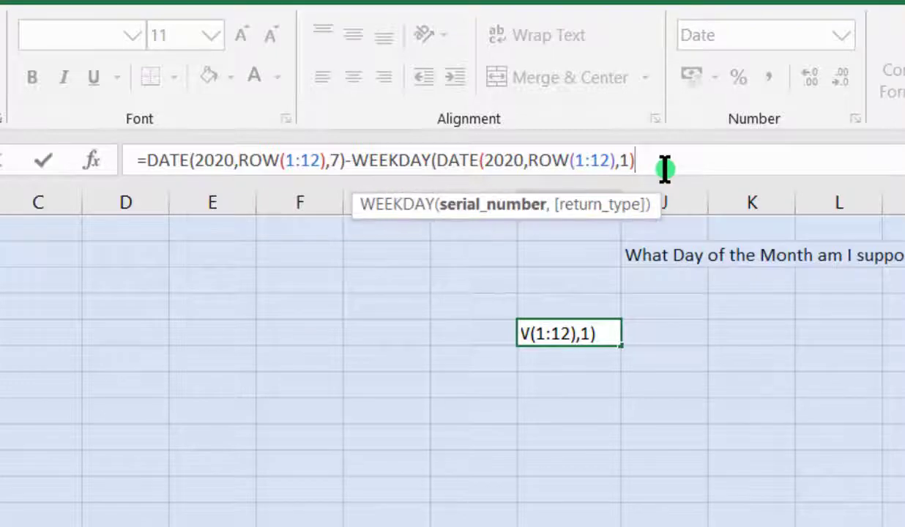
{"action": "type", "text": "-2,"}
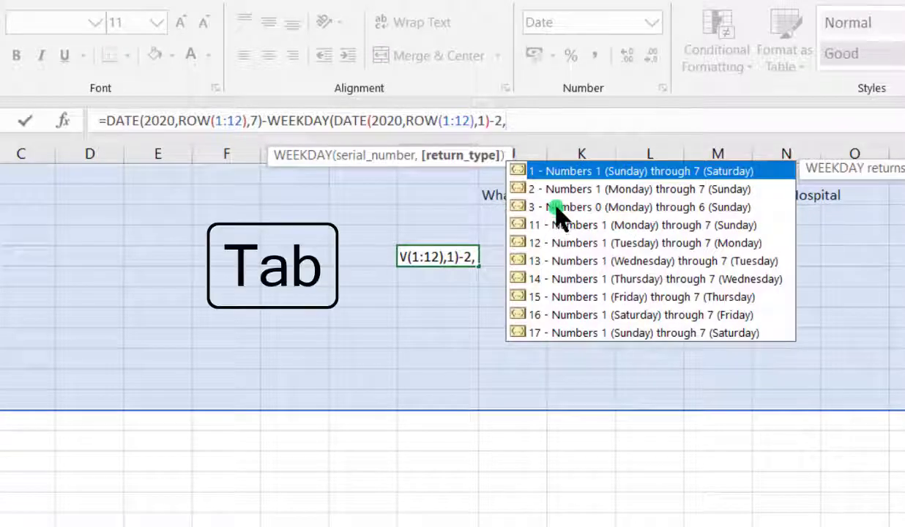
{"action": "left_click", "coordinate": [557, 209]}
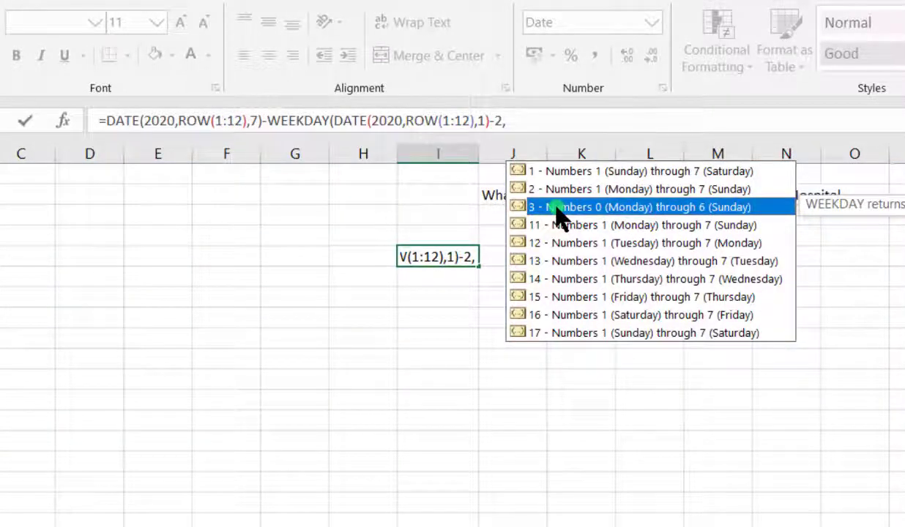
{"action": "double_click", "coordinate": [558, 209]}
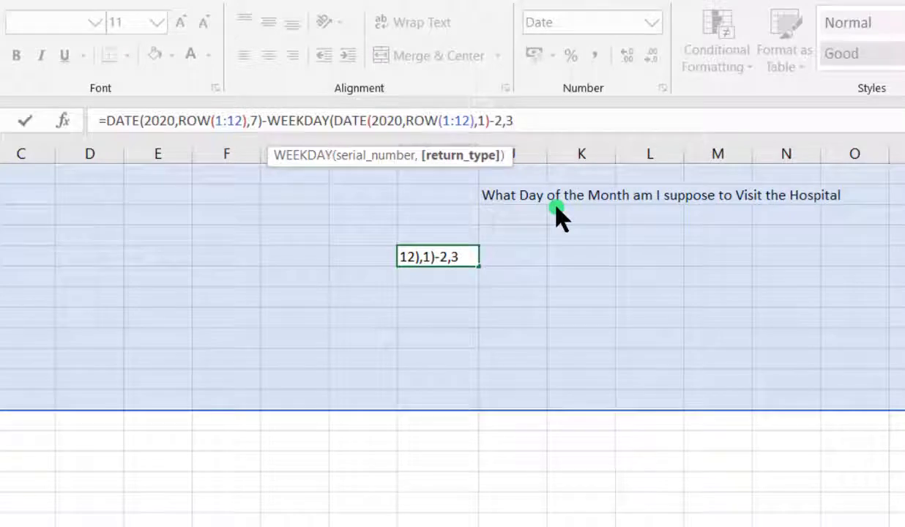
{"action": "type", "text": ")"}
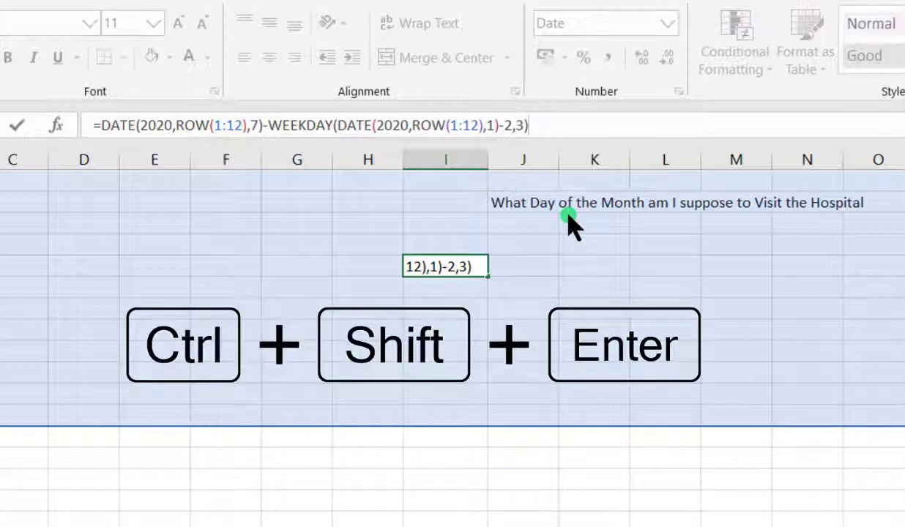
{"action": "key", "text": "ctrl+shift+Return"}
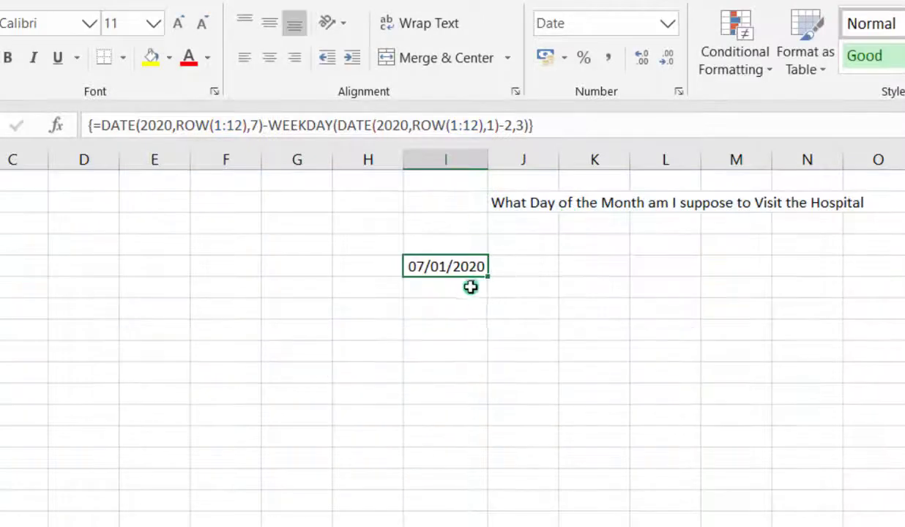
Apply the Long Date format to I5 so it reads Tuesday, 7 January 2020
{"action": "left_click", "coordinate": [454, 322]}
{"action": "left_click", "coordinate": [460, 265]}
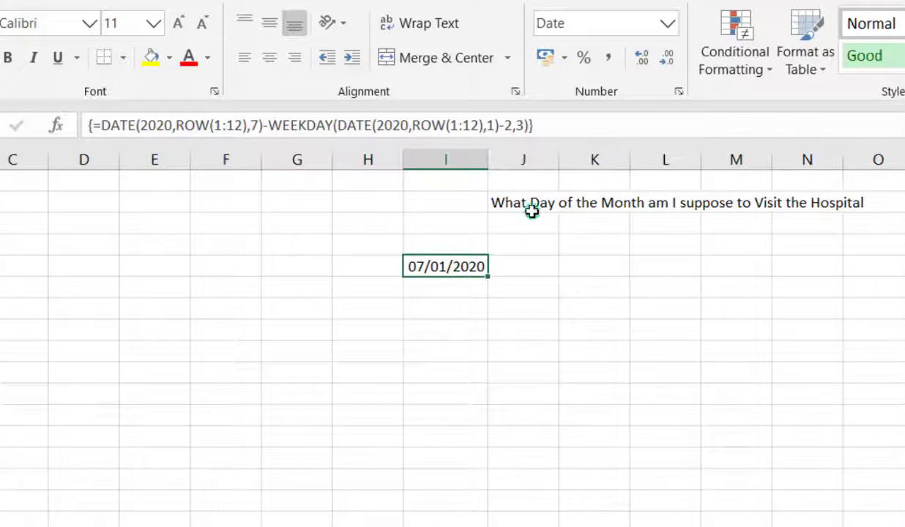
{"action": "left_click", "coordinate": [668, 24]}
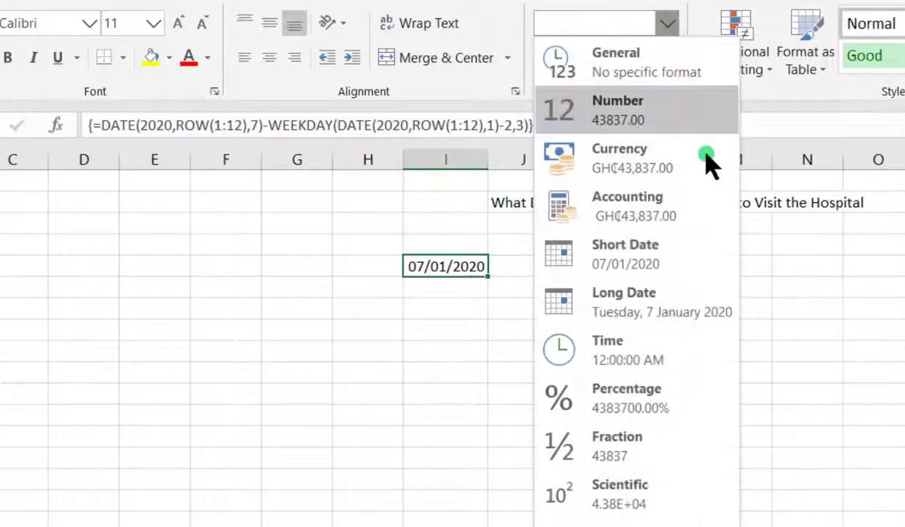
{"action": "left_click", "coordinate": [699, 316]}
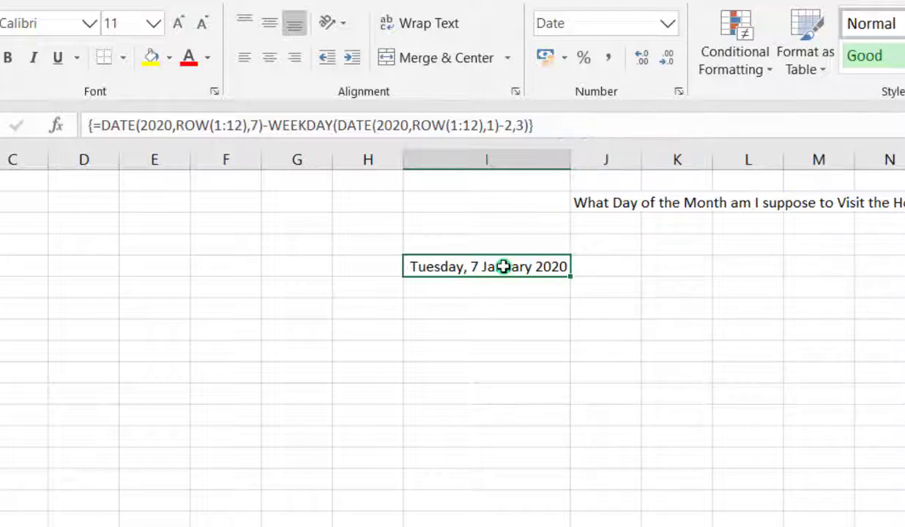
Number H5:H16 from 1 to 12 by entering 1 in H5 and filling down
{"action": "left_click_drag", "start_coordinate": [504, 271], "coordinate": [496, 393]}
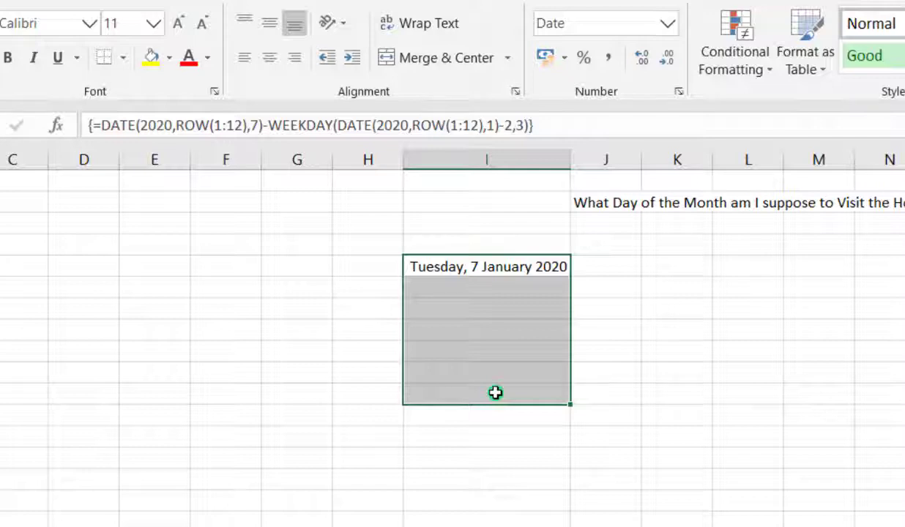
{"action": "left_click_drag", "start_coordinate": [496, 390], "coordinate": [496, 367]}
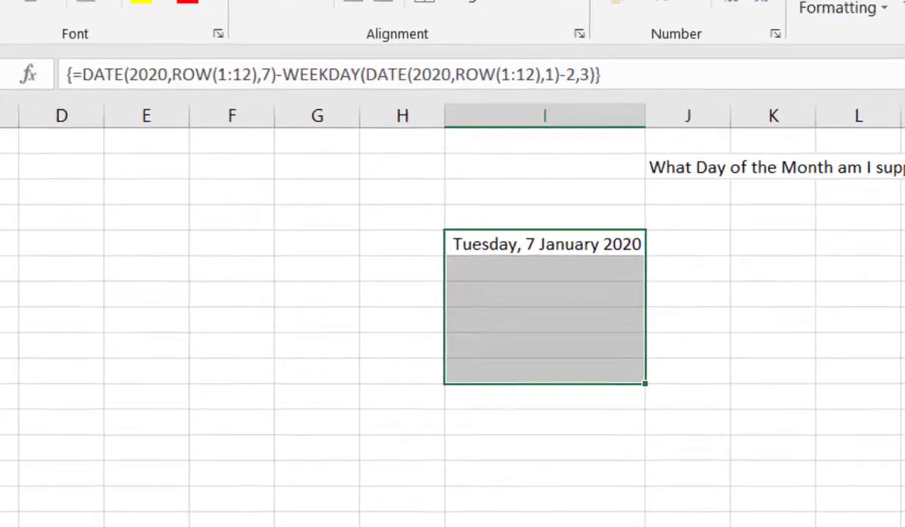
{"action": "left_click", "coordinate": [806, 421]}
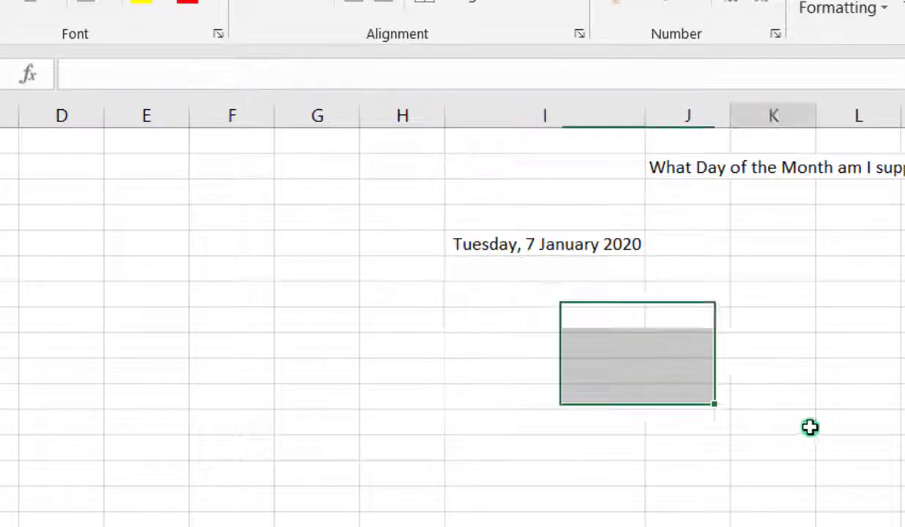
{"action": "left_click", "coordinate": [418, 248]}
{"action": "type", "text": "1"}
{"action": "key", "text": "Return"}
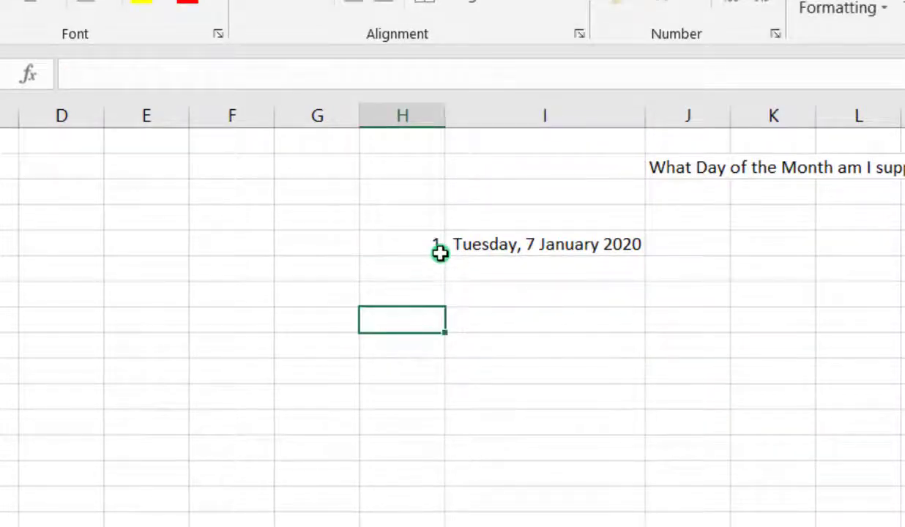
{"action": "left_click", "coordinate": [435, 245]}
{"action": "left_click_drag", "start_coordinate": [444, 259], "coordinate": [417, 505]}
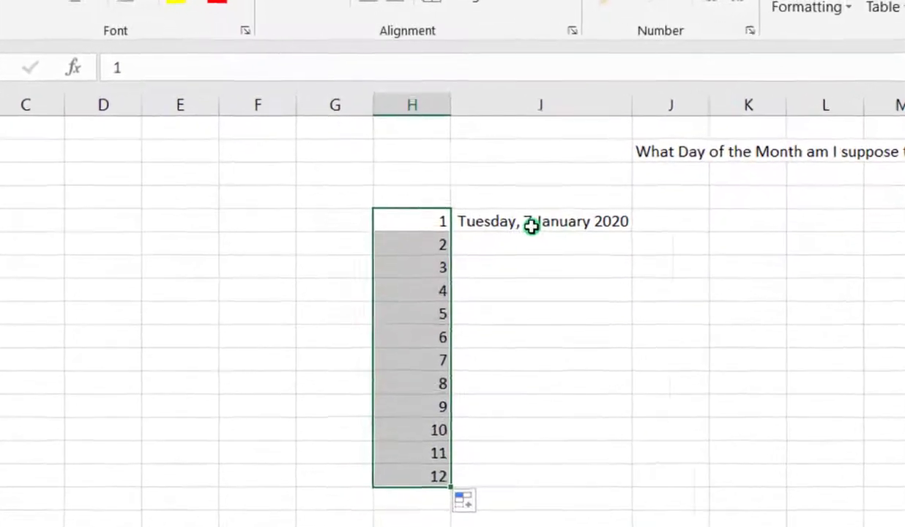
Enter the array formula across I5:I16, returning serials 43865 to 44166
{"action": "left_click", "coordinate": [531, 226]}
{"action": "left_click", "coordinate": [620, 66]}
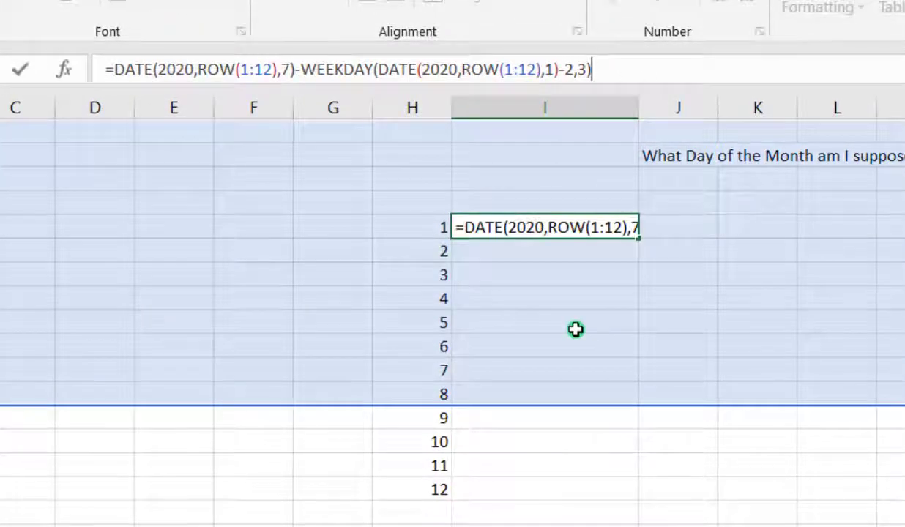
{"action": "key", "text": "ctrl+shift+Return"}
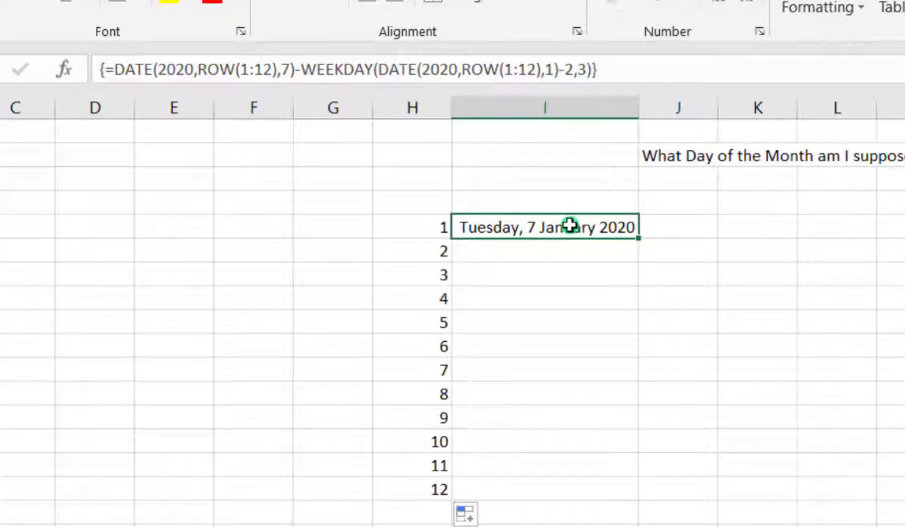
{"action": "left_click_drag", "start_coordinate": [570, 227], "coordinate": [572, 489]}
{"action": "left_click", "coordinate": [674, 67]}
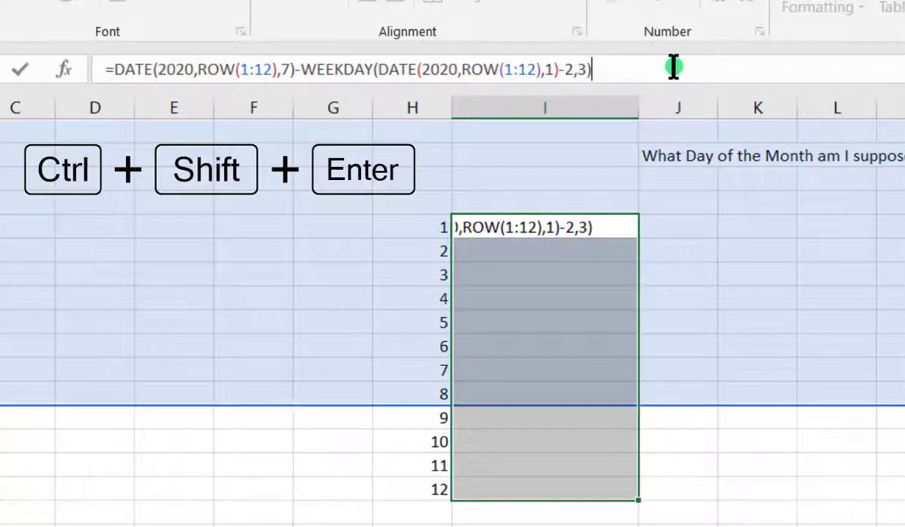
{"action": "key", "text": "ctrl+shift+Return"}
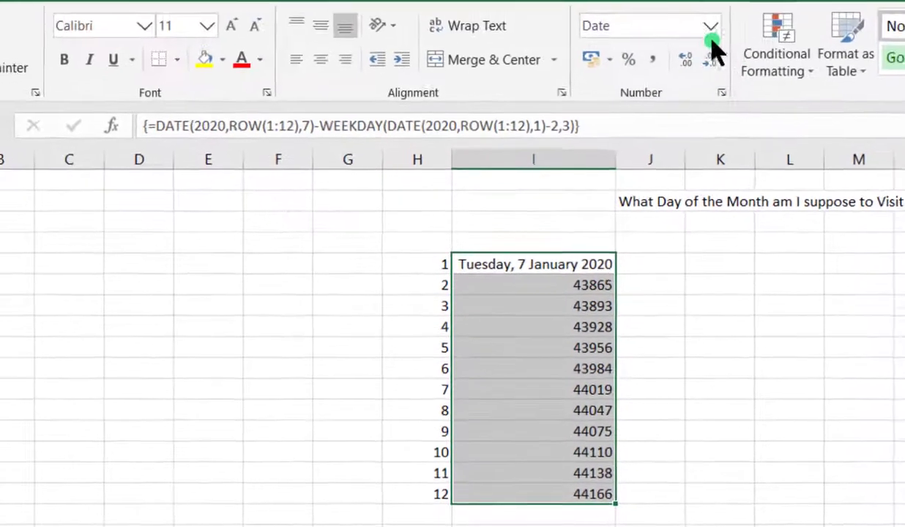
Format I5:I16 as Long Date and widen column I to fit the dates
{"action": "left_click", "coordinate": [711, 30]}
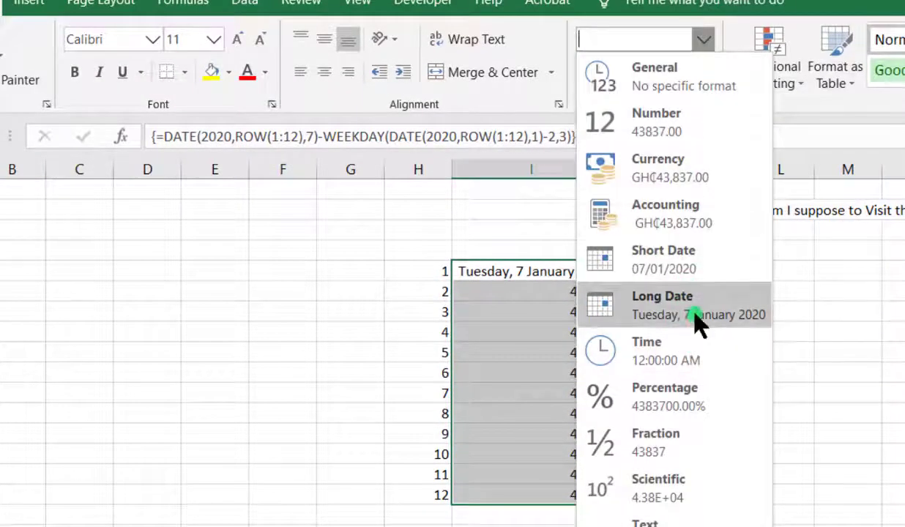
{"action": "left_click", "coordinate": [696, 315]}
{"action": "left_click_drag", "start_coordinate": [637, 169], "coordinate": [658, 165]}
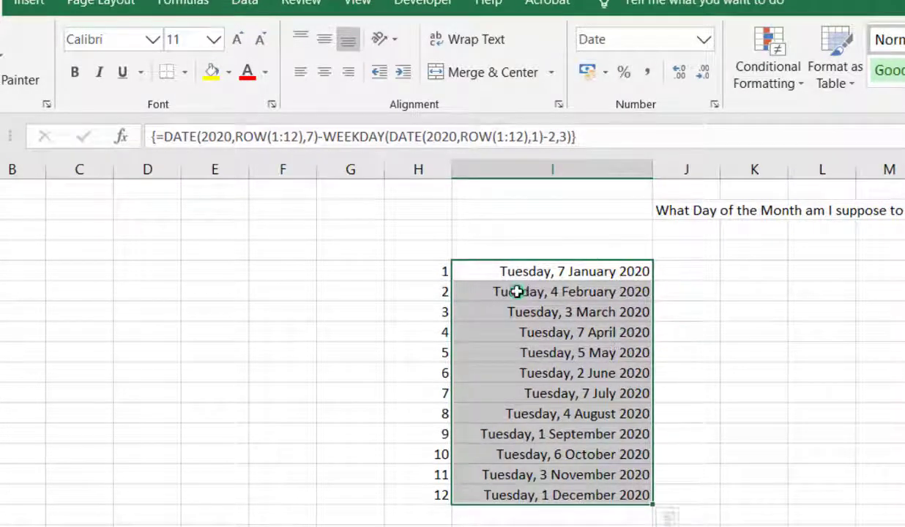